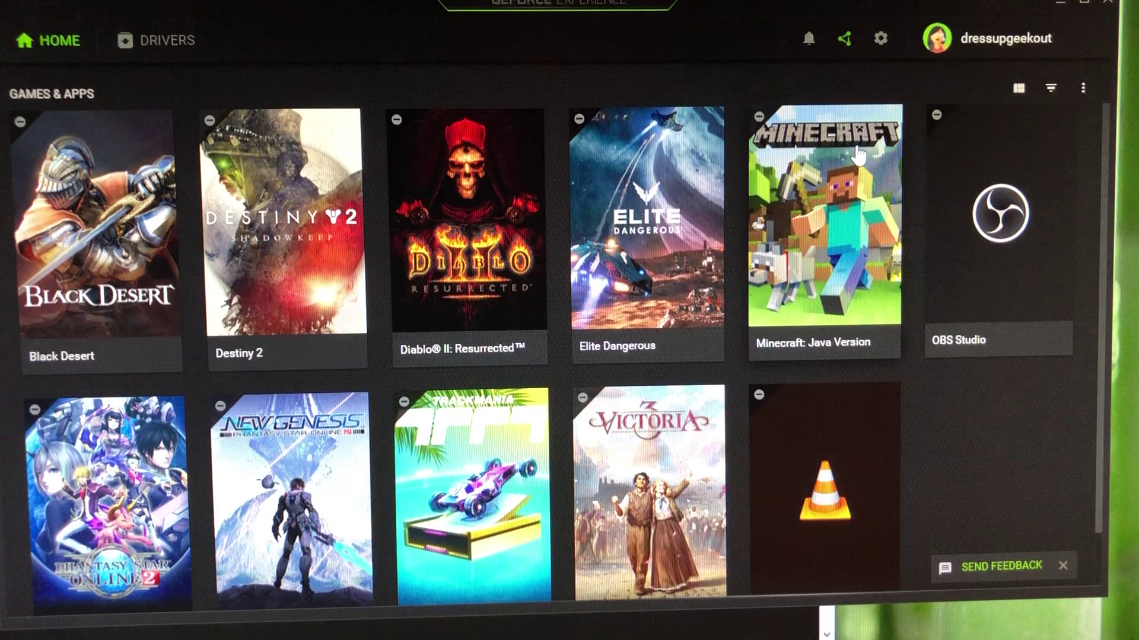
pyautogui.click(887, 48)
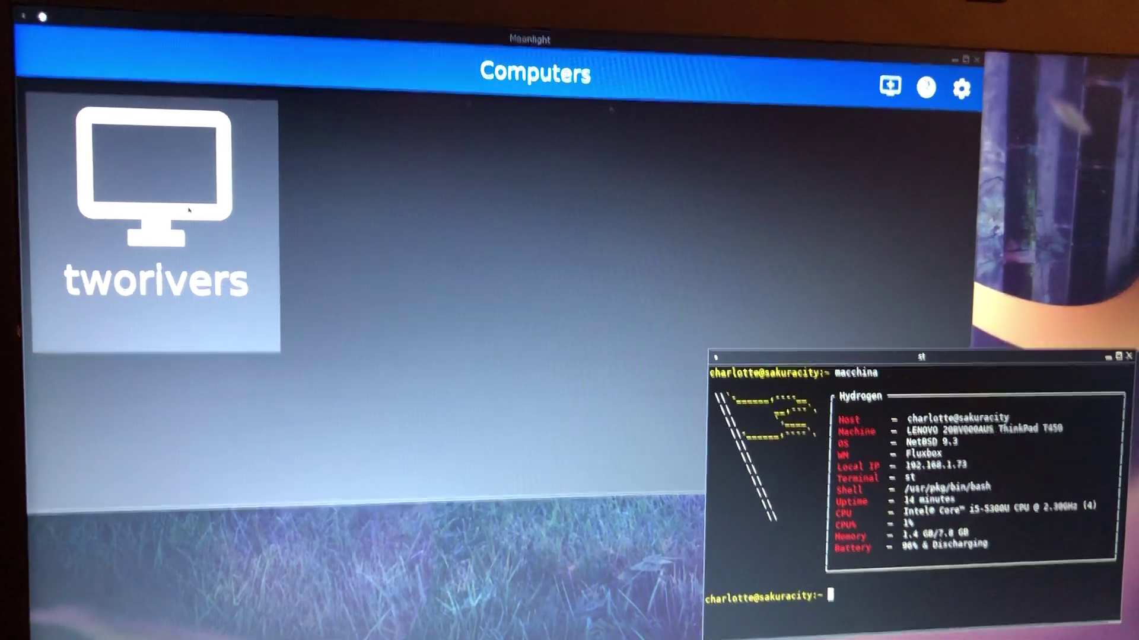
# Launch the STEAM app from the tworivers host in Moonlight
pyautogui.click(245, 267)
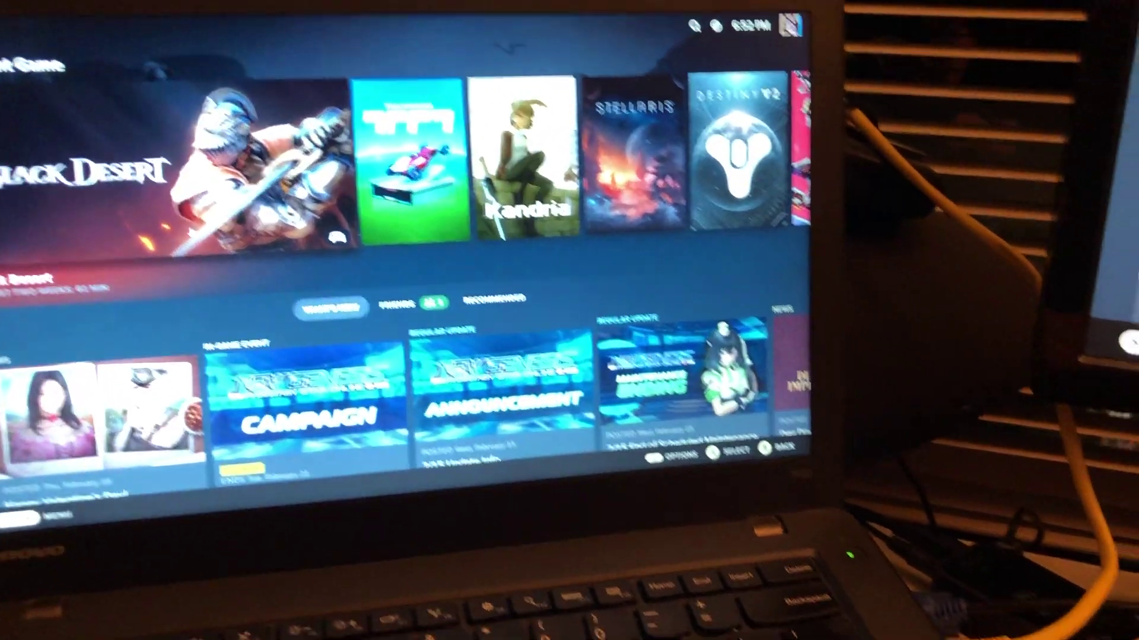
# Open Trackmania's game page from Recent Games, then step left along the row
pyautogui.press('Right')
pyautogui.press('Return')
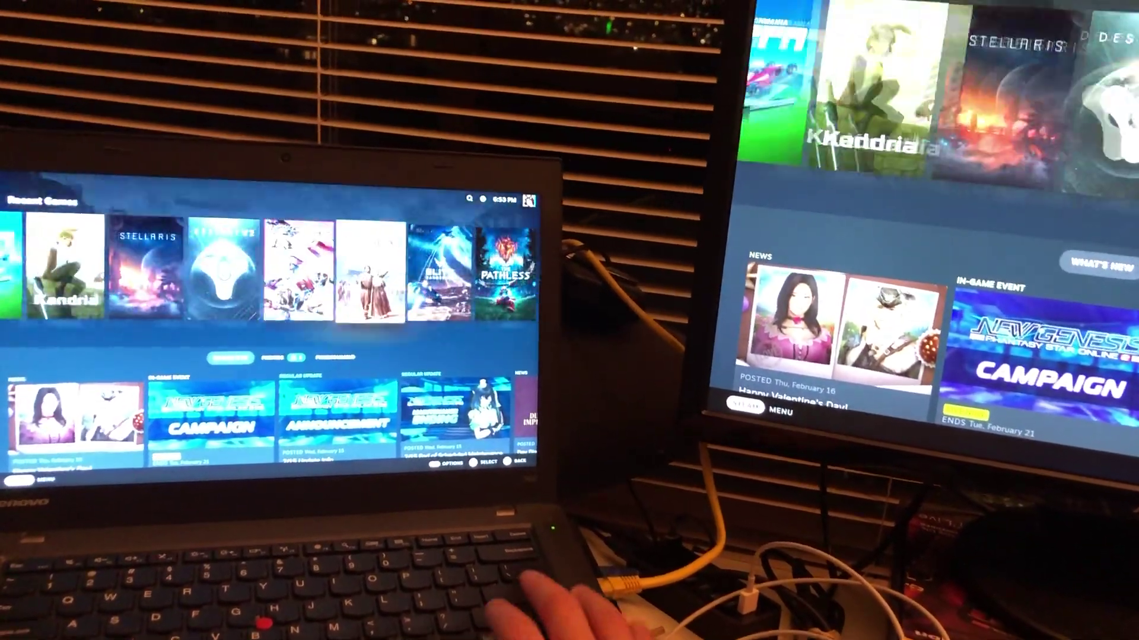
pyautogui.press('Left')
pyautogui.press('Left')
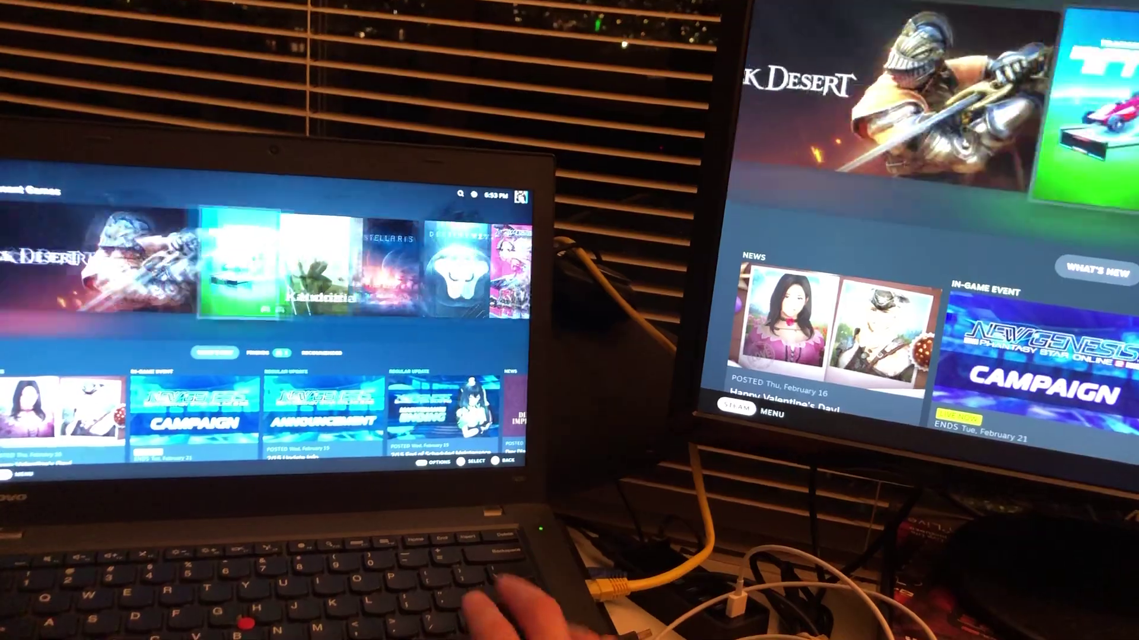